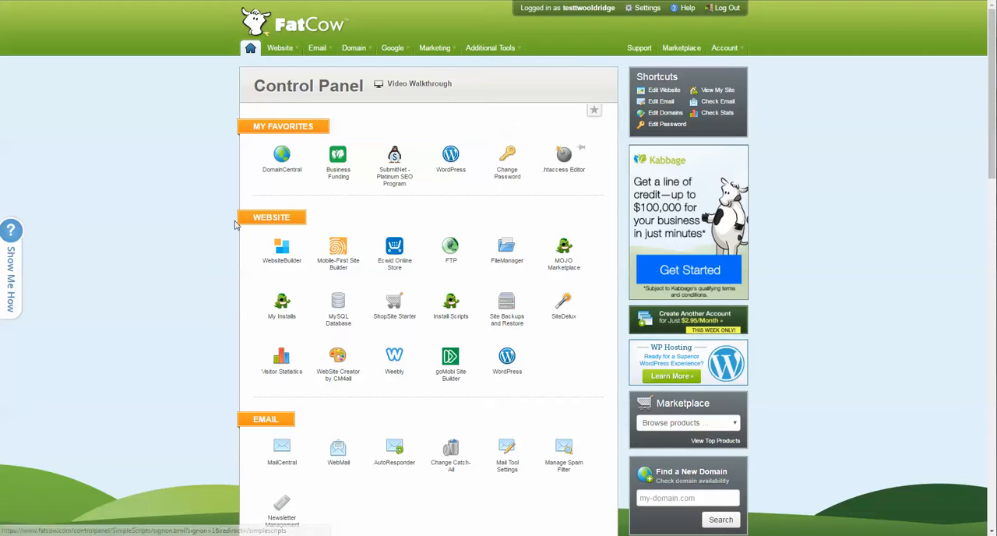
Open the MySQL database manager and switch to managing database backups.
{"action": "double_click", "coordinate": [275, 217]}
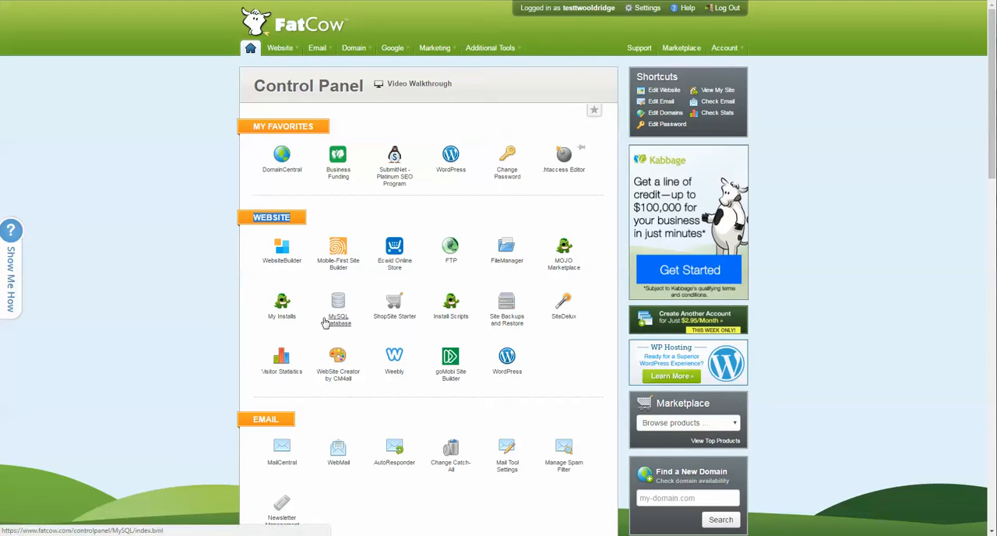
{"action": "left_click", "coordinate": [159, 254]}
{"action": "mouse_move", "coordinate": [279, 49]}
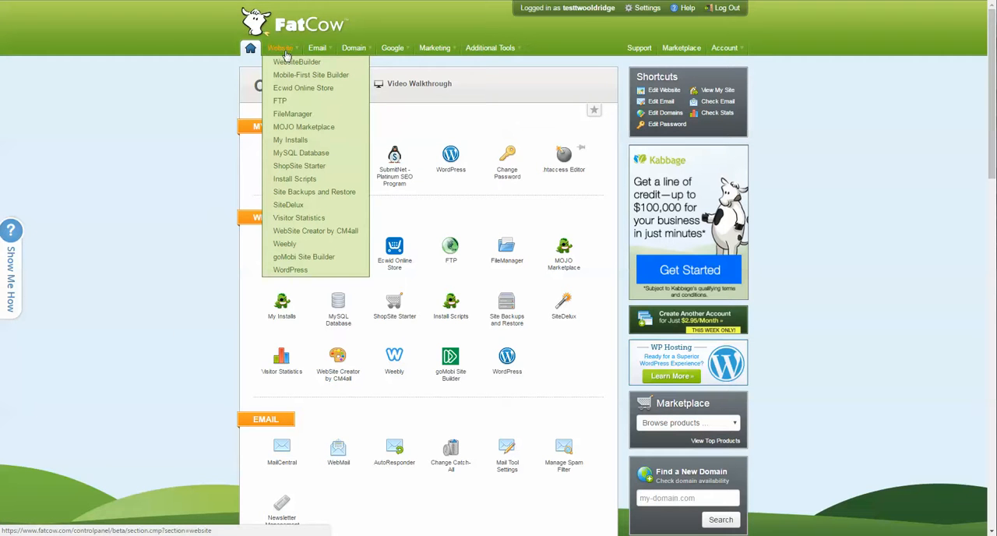
{"action": "left_click", "coordinate": [319, 172]}
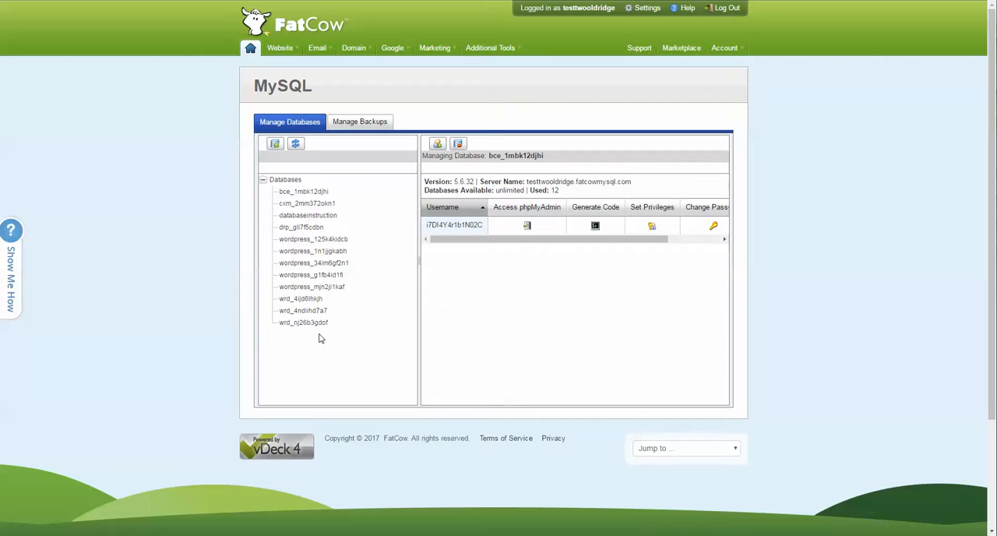
{"action": "left_click", "coordinate": [356, 124]}
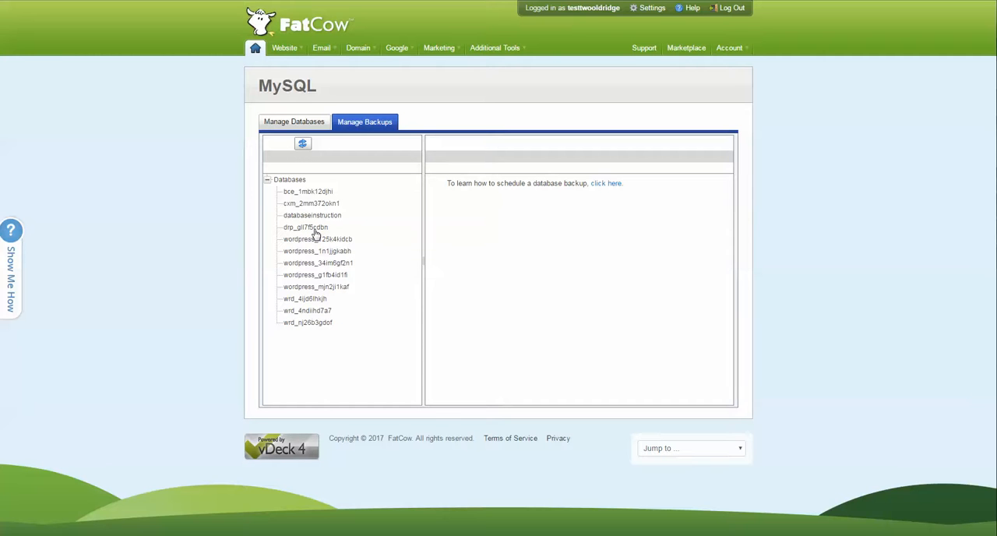
Request the Tuesday 5:17 backup of the wrd_nj26b3gdof database.
{"action": "left_click", "coordinate": [304, 326]}
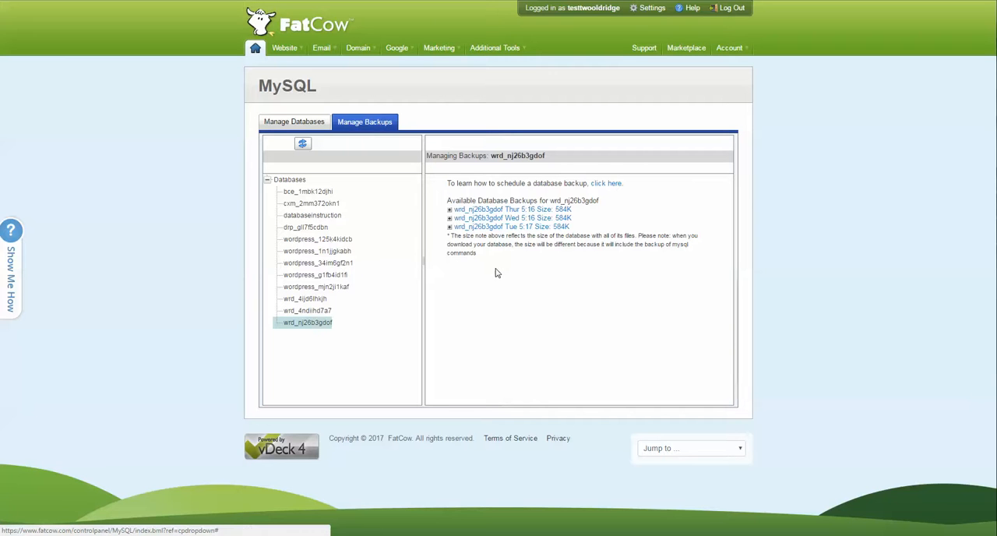
{"action": "left_click", "coordinate": [486, 233]}
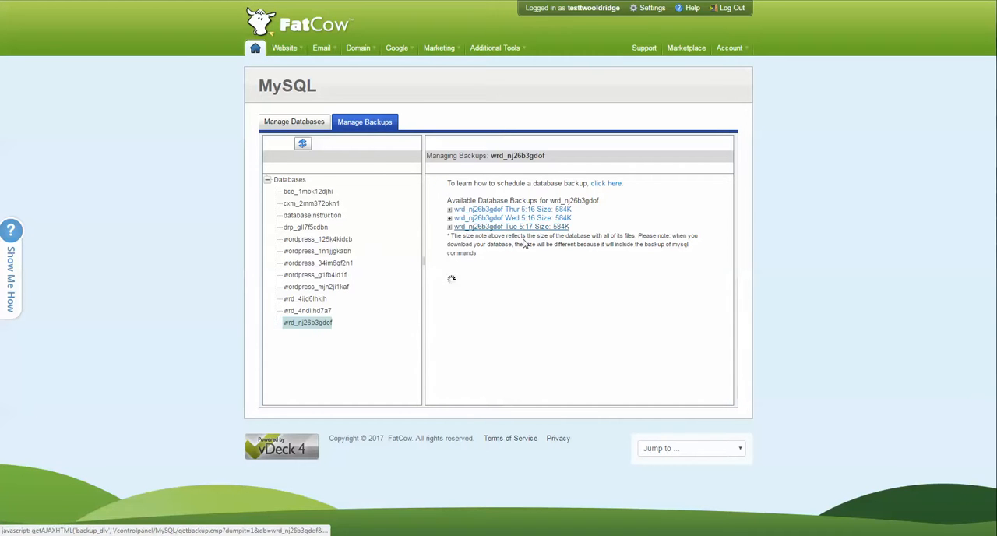
{"action": "left_click_drag", "start_coordinate": [444, 307], "coordinate": [558, 306]}
{"action": "left_click", "coordinate": [701, 304]}
{"action": "left_click", "coordinate": [559, 308]}
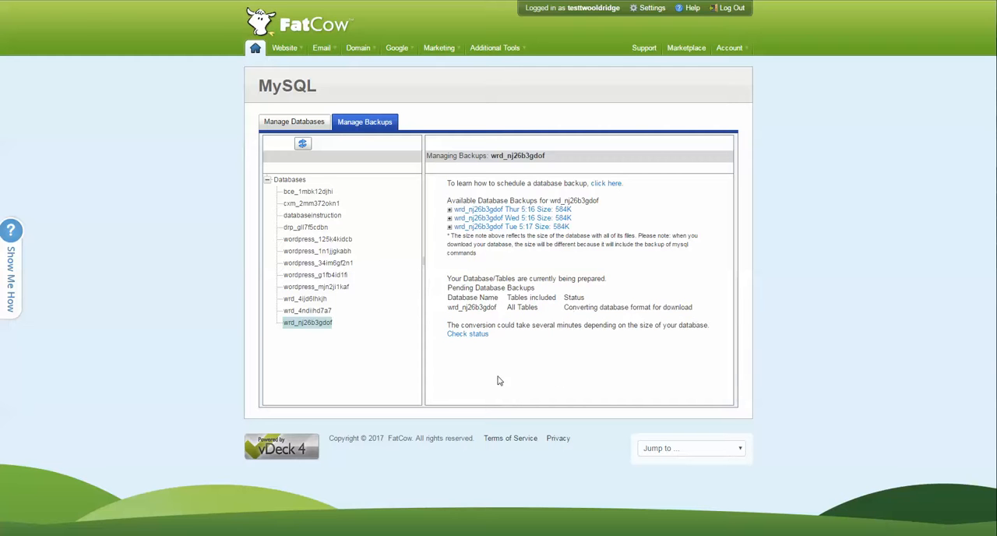
Recheck the status of the pending wrd_nj26b3gdof backup until it is ready and download it.
{"action": "left_click", "coordinate": [465, 335]}
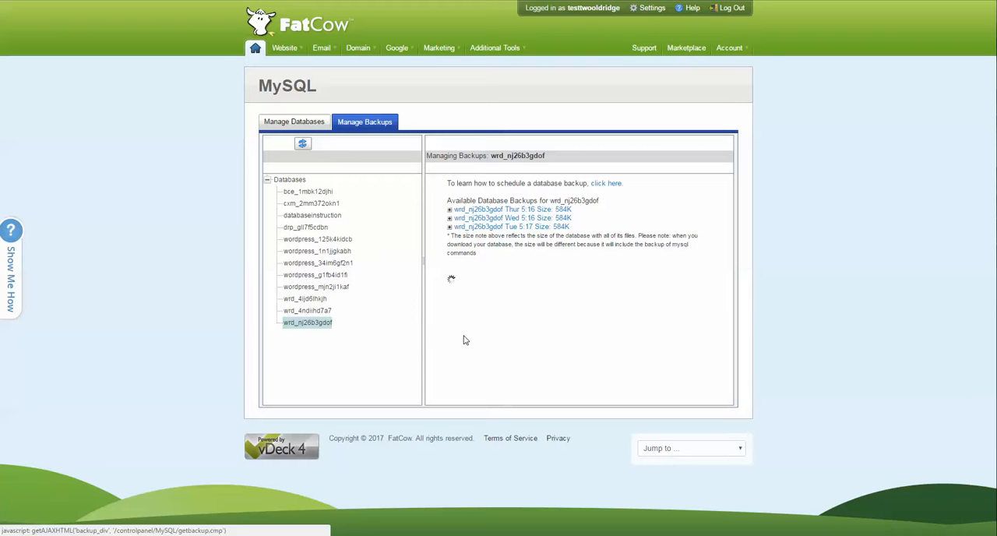
{"action": "left_click", "coordinate": [464, 334]}
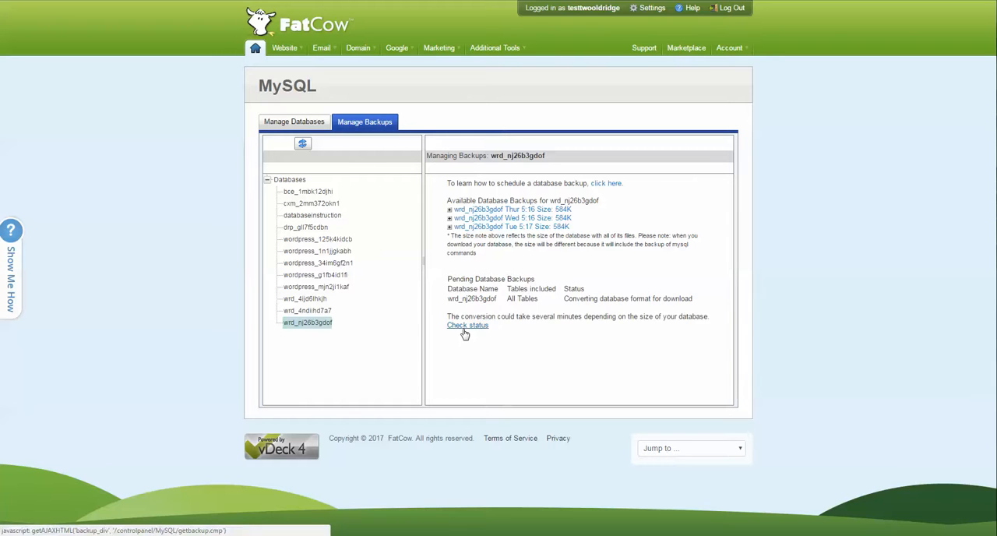
{"action": "left_click", "coordinate": [464, 334]}
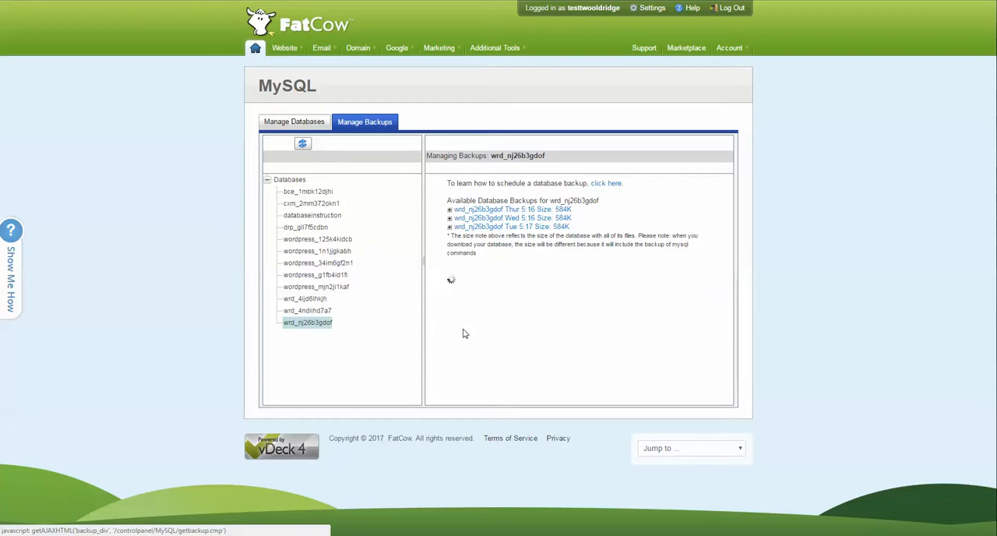
{"action": "left_click", "coordinate": [464, 334]}
{"action": "left_click", "coordinate": [464, 334]}
{"action": "left_click", "coordinate": [464, 334]}
{"action": "left_click", "coordinate": [464, 334]}
{"action": "left_click", "coordinate": [464, 334]}
{"action": "left_click", "coordinate": [464, 334]}
{"action": "left_click", "coordinate": [464, 334]}
{"action": "left_click", "coordinate": [464, 334]}
{"action": "left_click", "coordinate": [464, 334]}
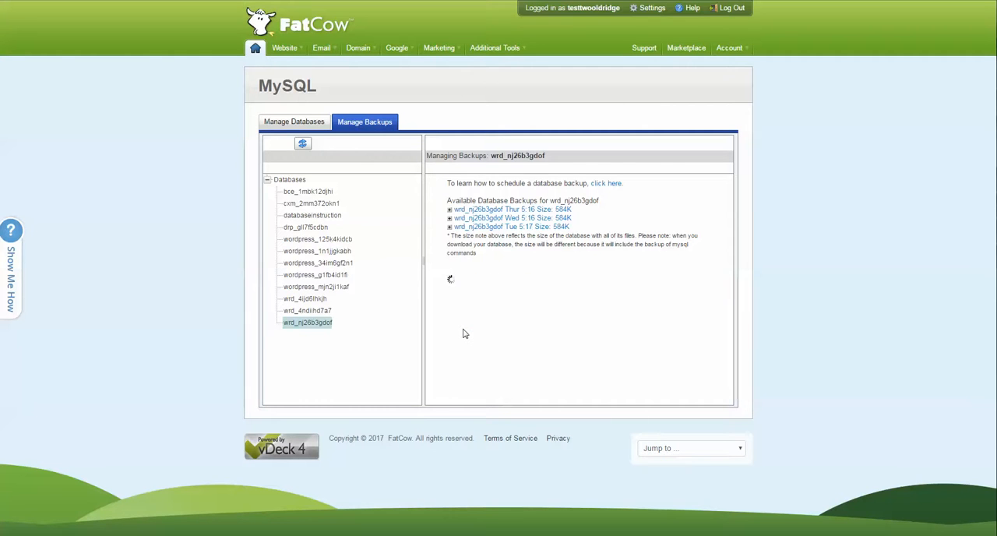
{"action": "left_click", "coordinate": [464, 335]}
{"action": "left_click", "coordinate": [464, 334]}
{"action": "left_click", "coordinate": [465, 334]}
{"action": "left_click", "coordinate": [464, 334]}
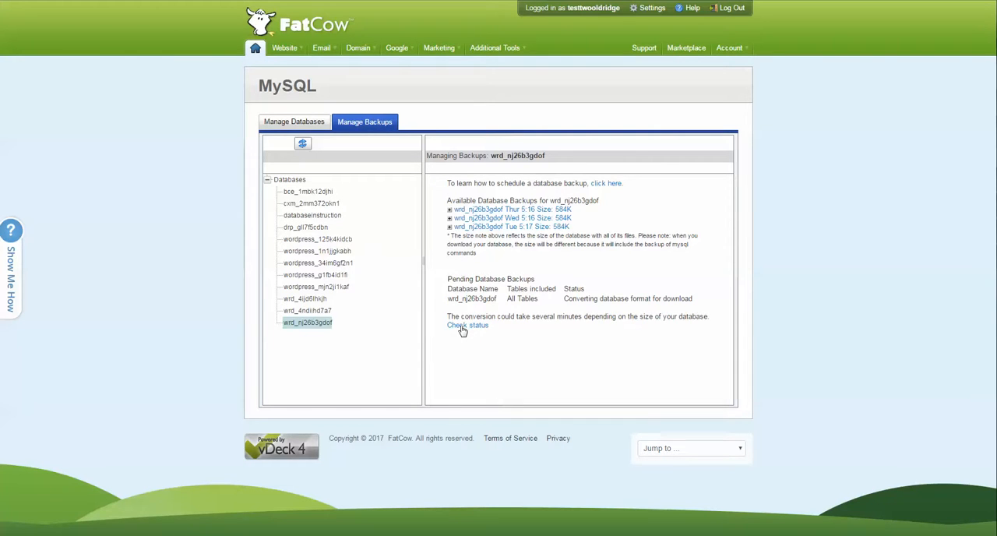
{"action": "left_click", "coordinate": [462, 329]}
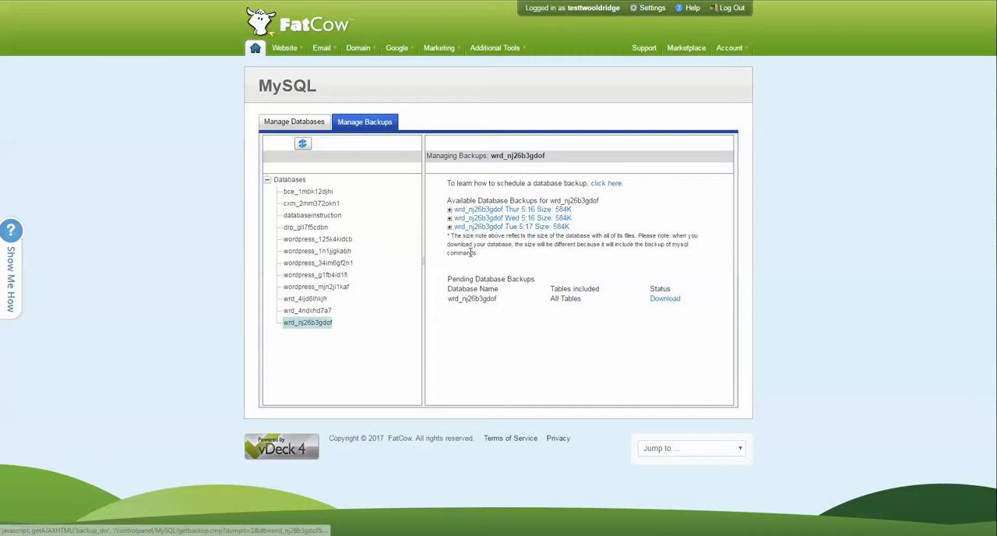
{"action": "left_click", "coordinate": [666, 301]}
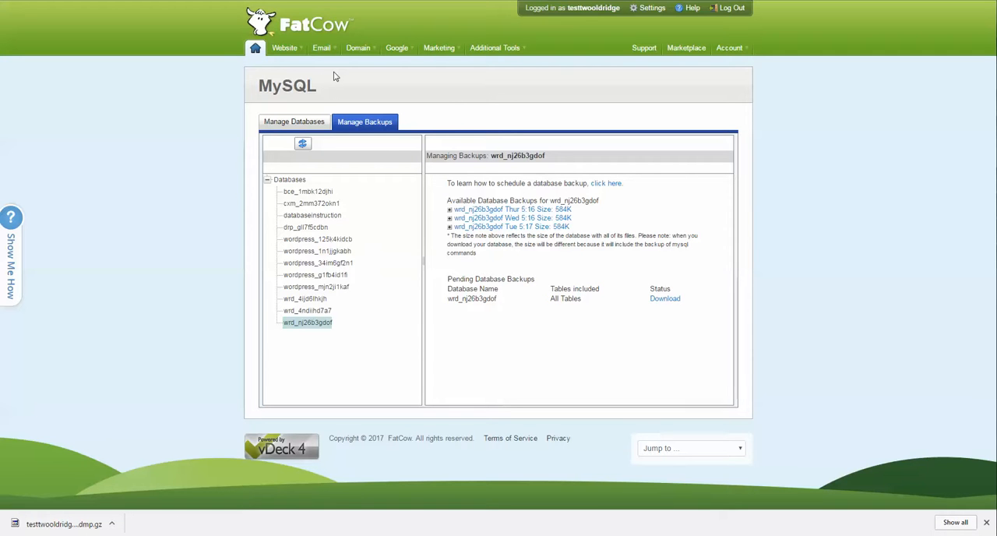
Return to the control panel home page, dismiss the browser's downloads bar and open FileManager.
{"action": "left_click", "coordinate": [255, 50]}
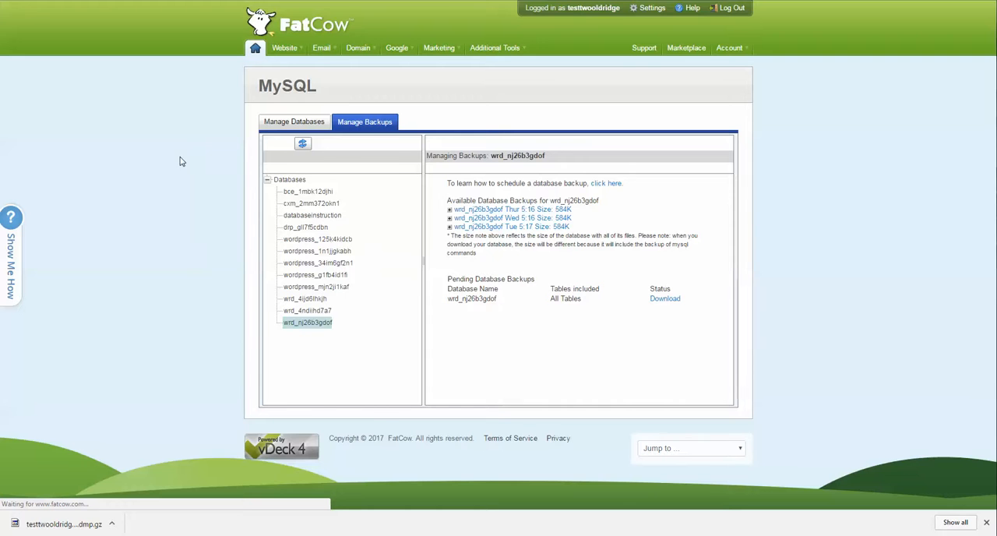
{"action": "left_click", "coordinate": [987, 522]}
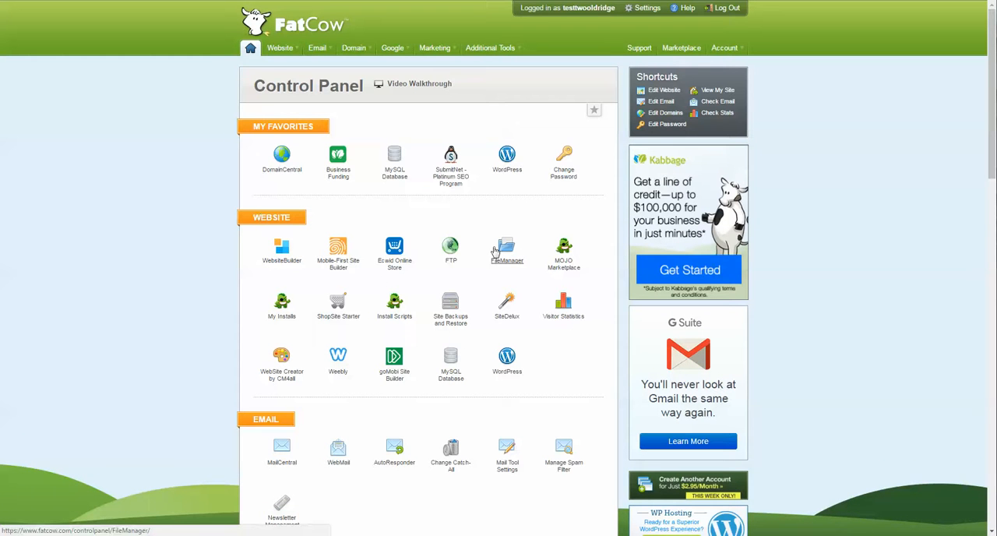
{"action": "mouse_move", "coordinate": [279, 50]}
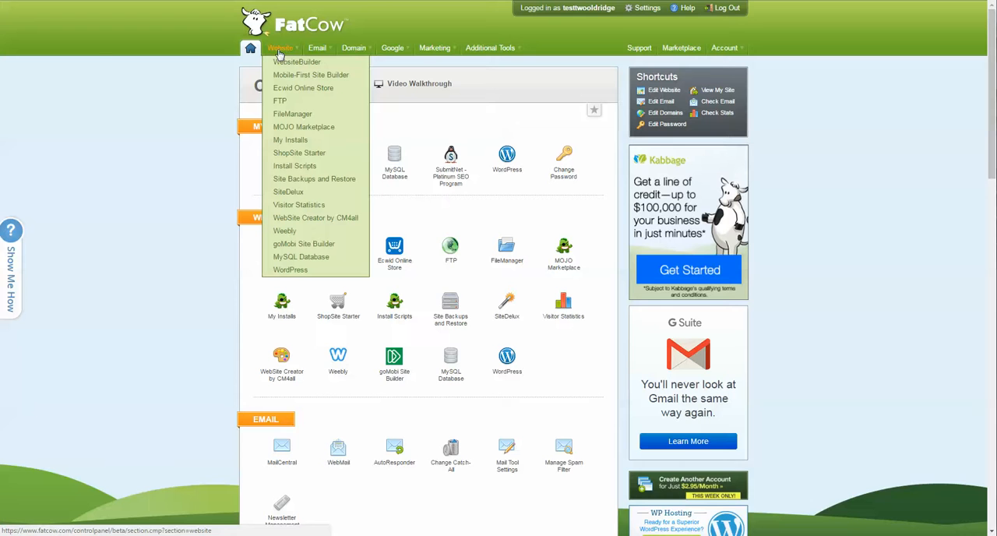
{"action": "left_click", "coordinate": [288, 116]}
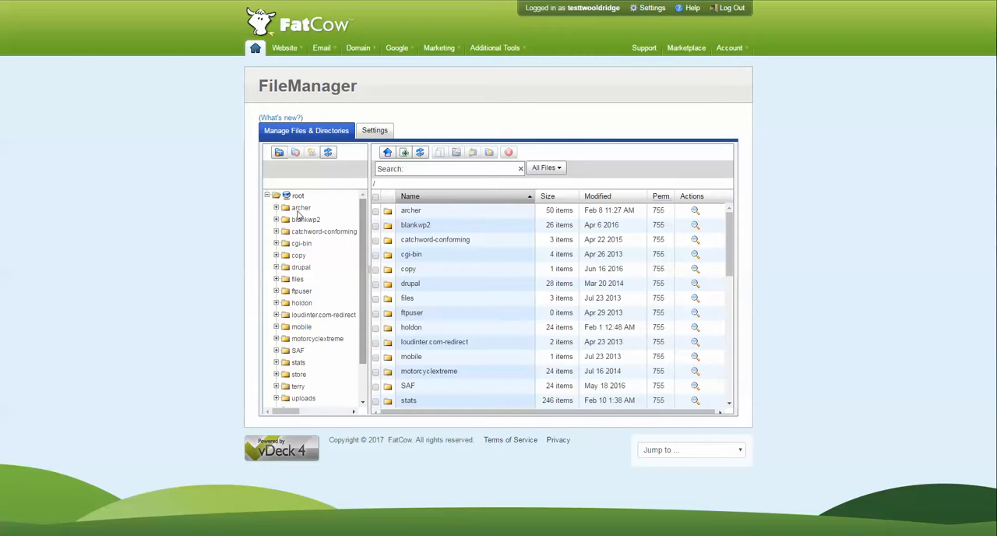
Open the wp folder from the directory tree.
{"action": "scroll", "coordinate": [312, 339], "scroll_direction": "down", "scroll_amount": 2}
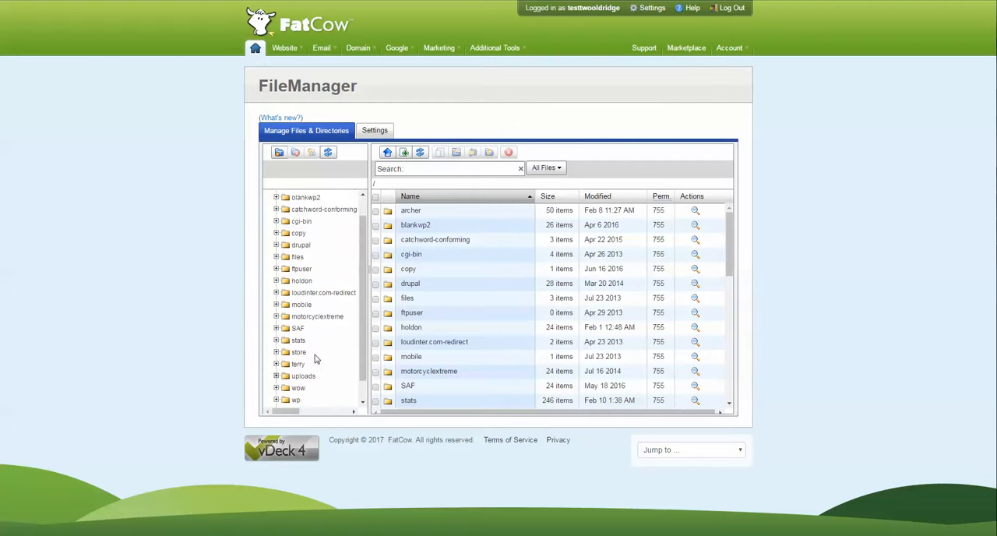
{"action": "scroll", "coordinate": [313, 363], "scroll_direction": "up", "scroll_amount": 2}
{"action": "scroll", "coordinate": [315, 249], "scroll_direction": "down", "scroll_amount": 2}
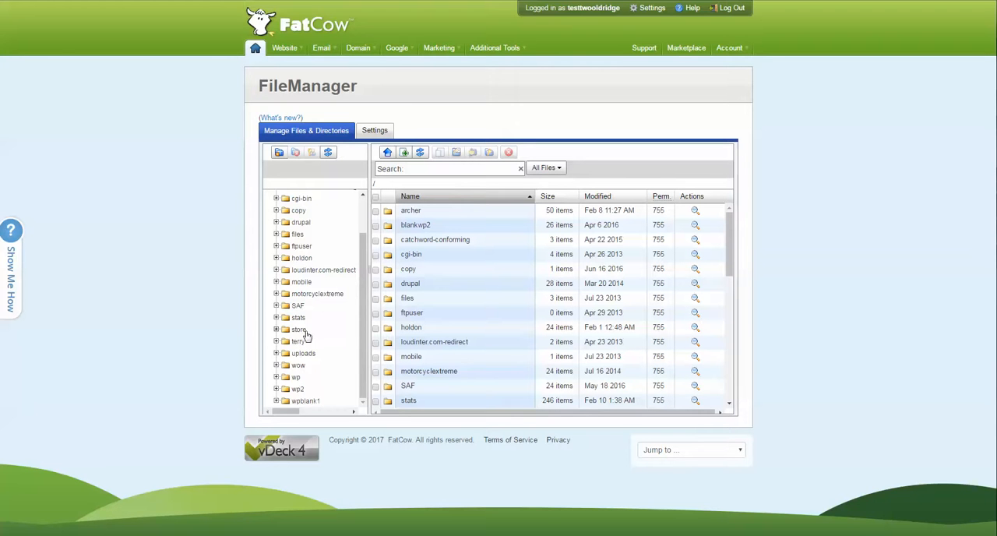
{"action": "scroll", "coordinate": [306, 335], "scroll_direction": "up", "scroll_amount": 2}
{"action": "scroll", "coordinate": [310, 296], "scroll_direction": "down", "scroll_amount": 2}
{"action": "left_click", "coordinate": [296, 379]}
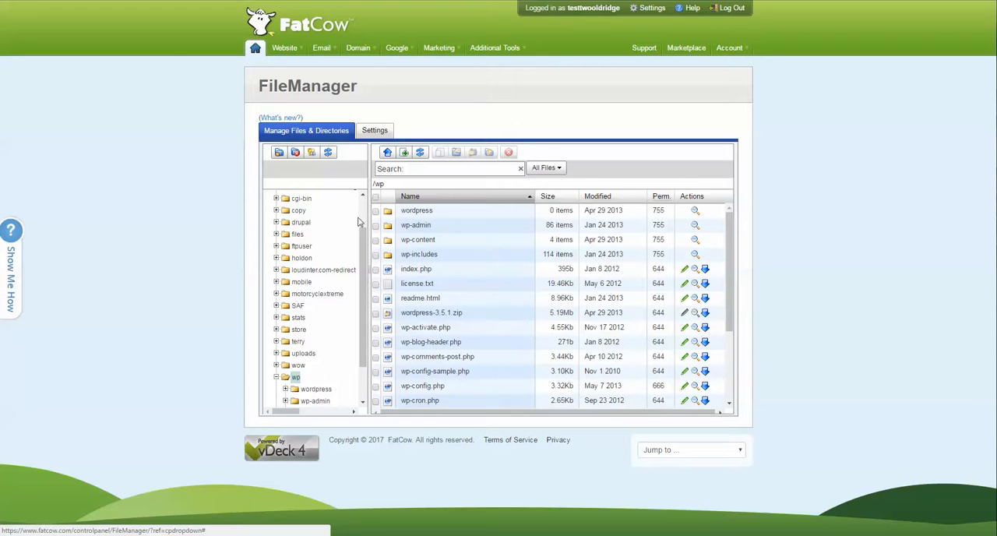
Go back to the root directory and reopen the wp folder with its subfolders expanded.
{"action": "scroll", "coordinate": [356, 222], "scroll_direction": "up", "scroll_amount": 2}
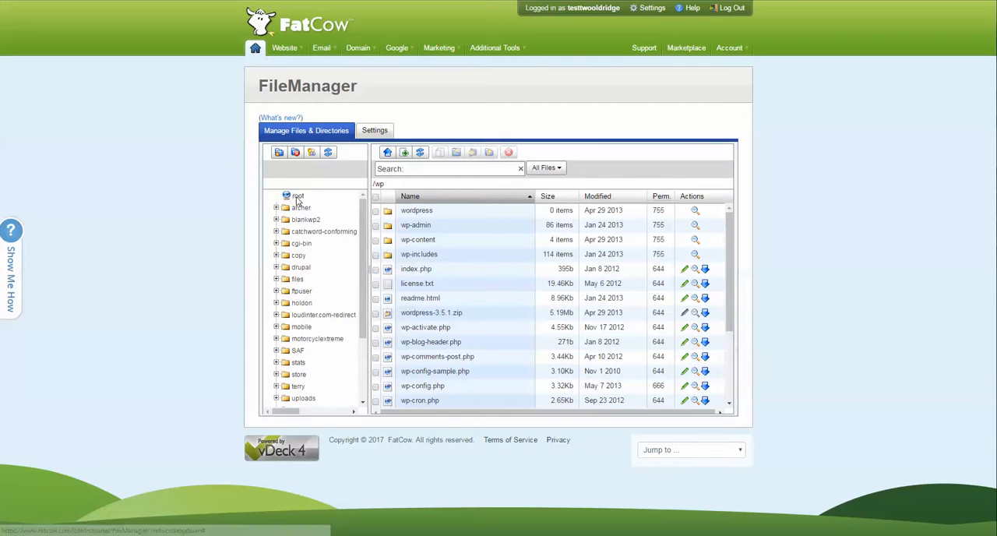
{"action": "left_click", "coordinate": [297, 197]}
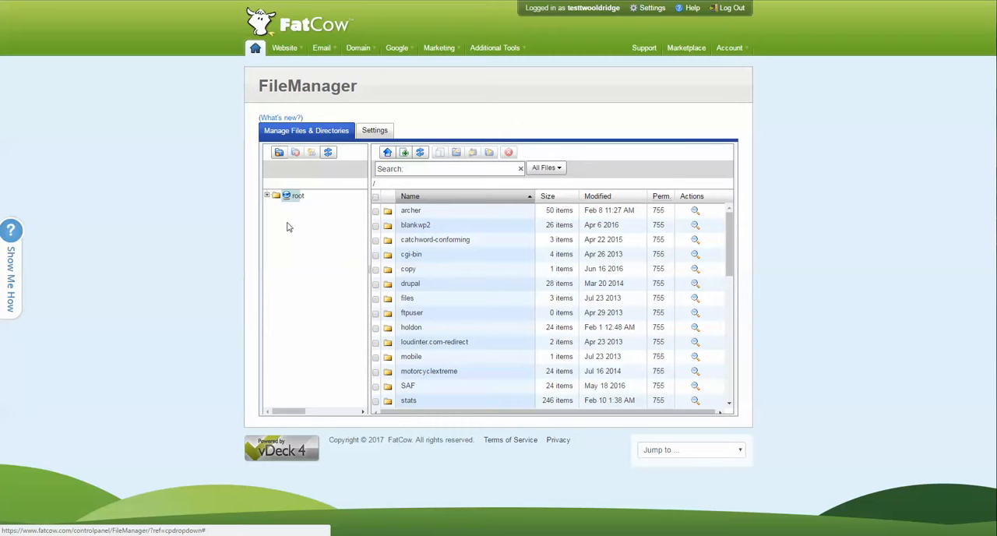
{"action": "left_click", "coordinate": [266, 195]}
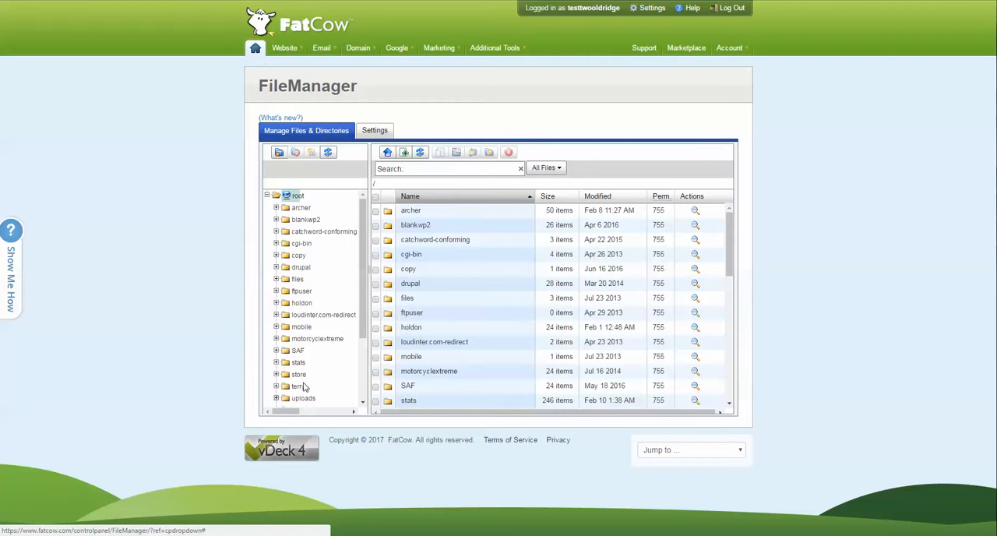
{"action": "scroll", "coordinate": [304, 383], "scroll_direction": "down", "scroll_amount": 2}
{"action": "left_click", "coordinate": [295, 331]}
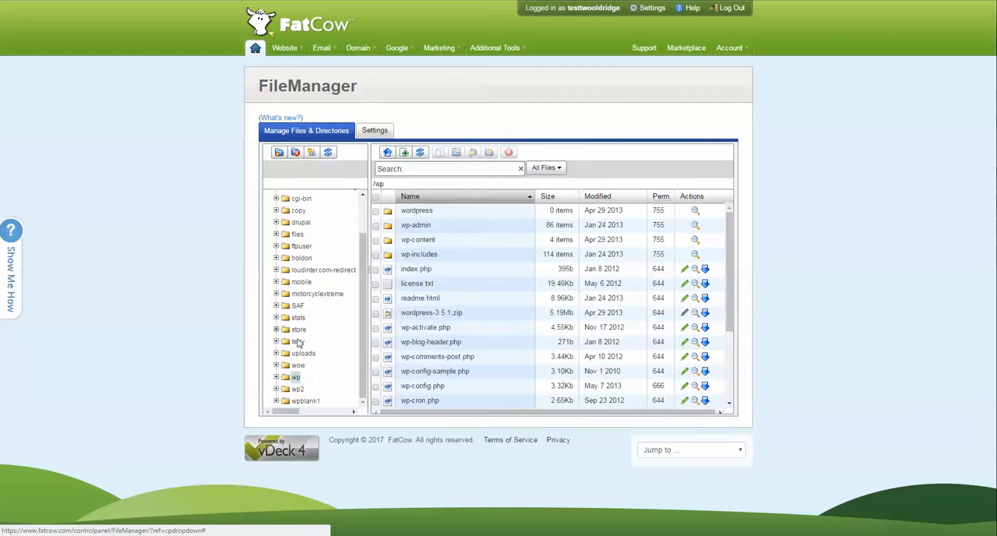
{"action": "left_click", "coordinate": [276, 378]}
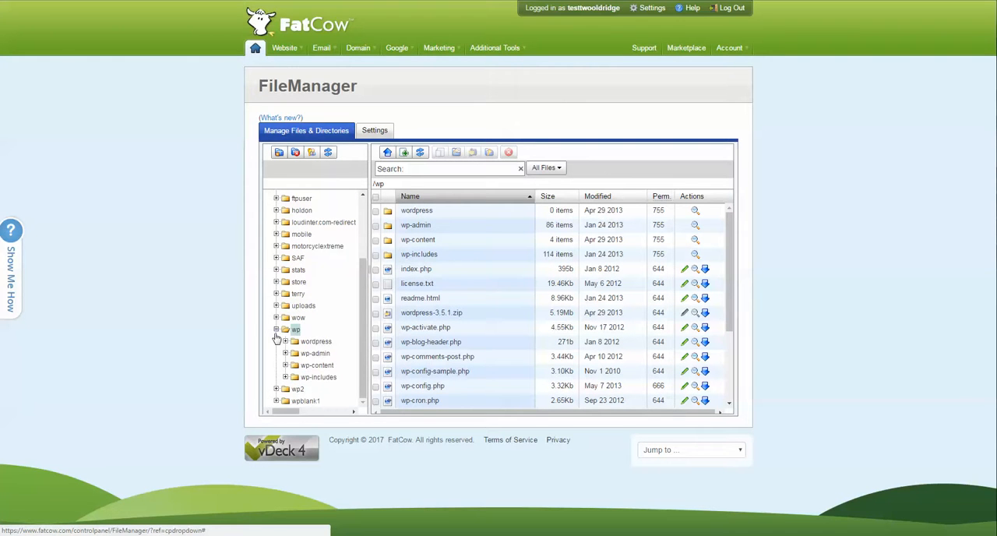
Select all files and folders inside the wp folder.
{"action": "scroll", "coordinate": [275, 339], "scroll_direction": "up", "scroll_amount": 2}
{"action": "scroll", "coordinate": [301, 326], "scroll_direction": "down", "scroll_amount": 2}
{"action": "scroll", "coordinate": [436, 371], "scroll_direction": "down", "scroll_amount": 3}
{"action": "scroll", "coordinate": [439, 380], "scroll_direction": "down", "scroll_amount": 2}
{"action": "scroll", "coordinate": [441, 347], "scroll_direction": "up", "scroll_amount": 5}
{"action": "left_click", "coordinate": [376, 198]}
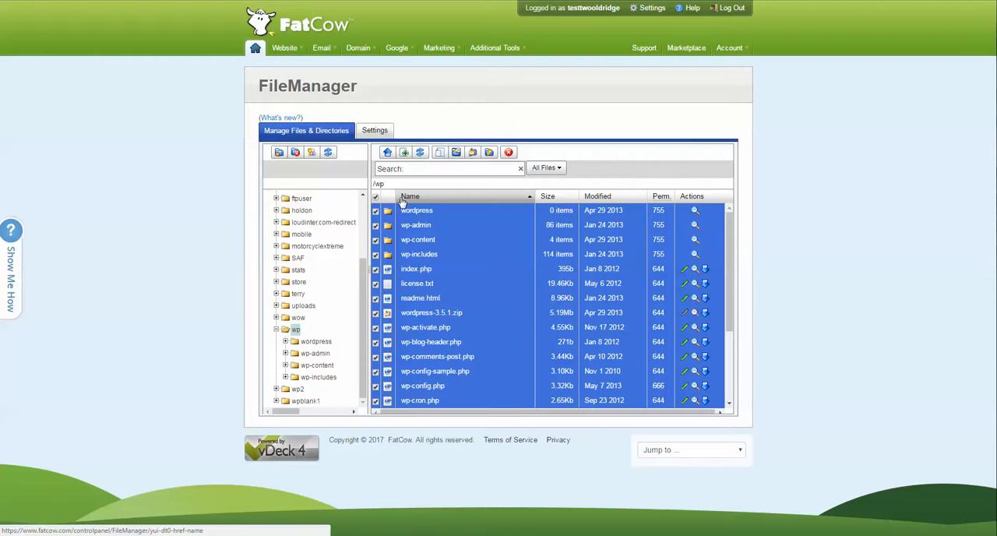
{"action": "scroll", "coordinate": [392, 222], "scroll_direction": "down", "scroll_amount": 3}
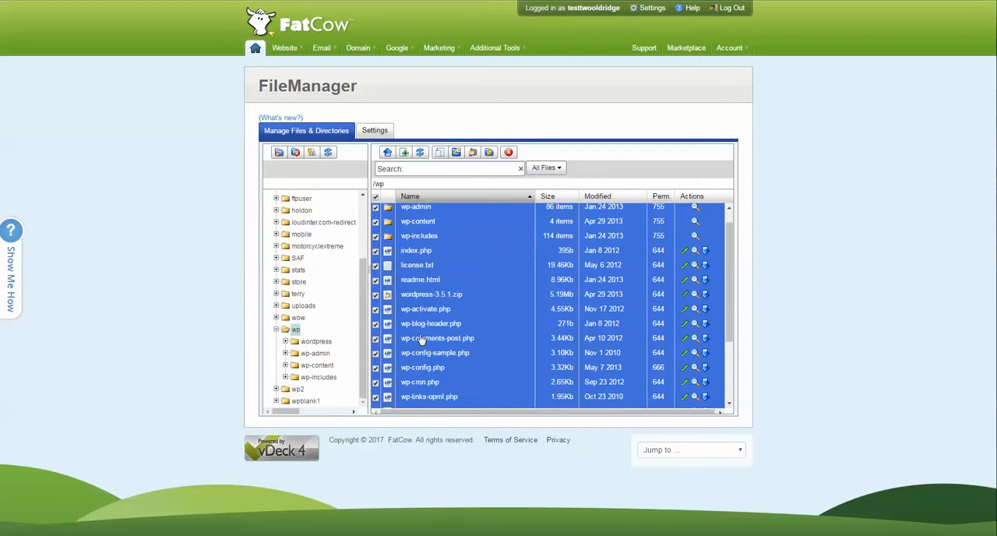
{"action": "scroll", "coordinate": [391, 218], "scroll_direction": "up", "scroll_amount": 3}
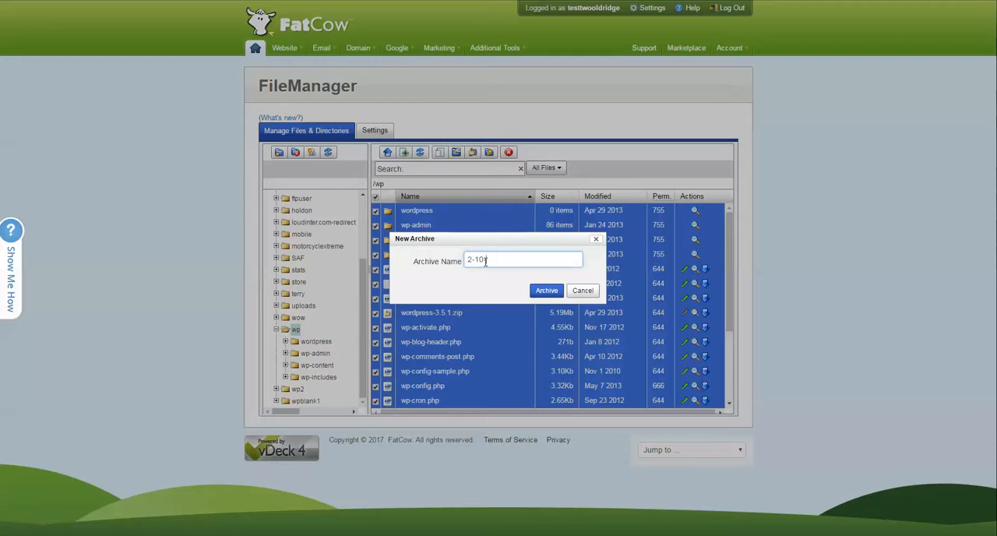
Archive the selected wp files under the name 2-10-2017-backup.
{"action": "type", "text": "017-backup"}
{"action": "left_click", "coordinate": [547, 290]}
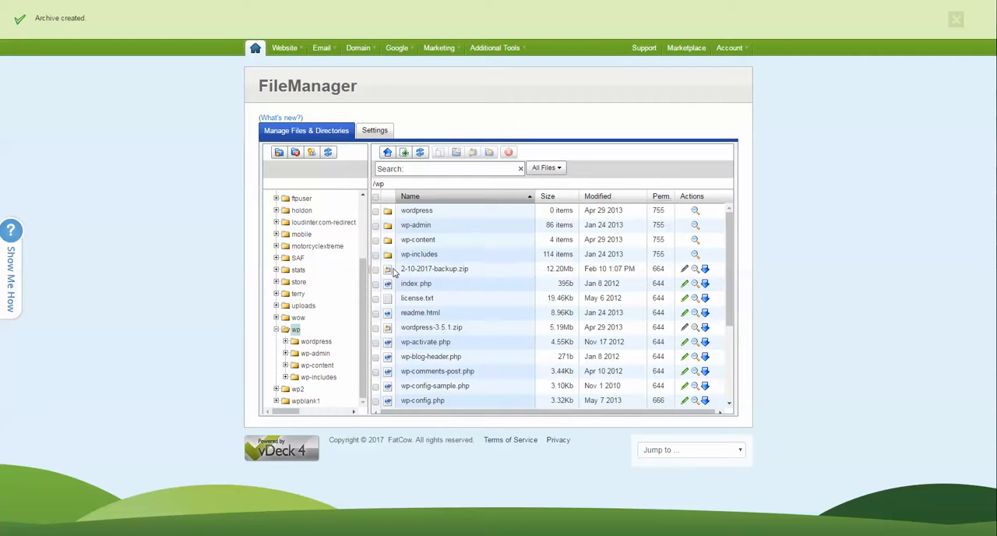
Select the 2-10-2017-backup.zip archive and start downloading it.
{"action": "left_click_drag", "start_coordinate": [464, 272], "coordinate": [404, 275]}
{"action": "left_click", "coordinate": [467, 272]}
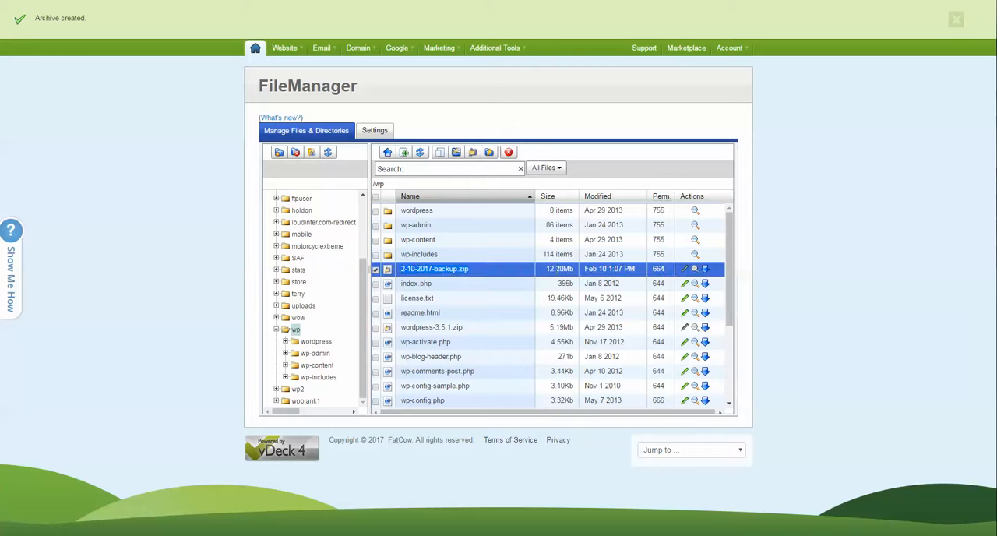
{"action": "left_click", "coordinate": [706, 271]}
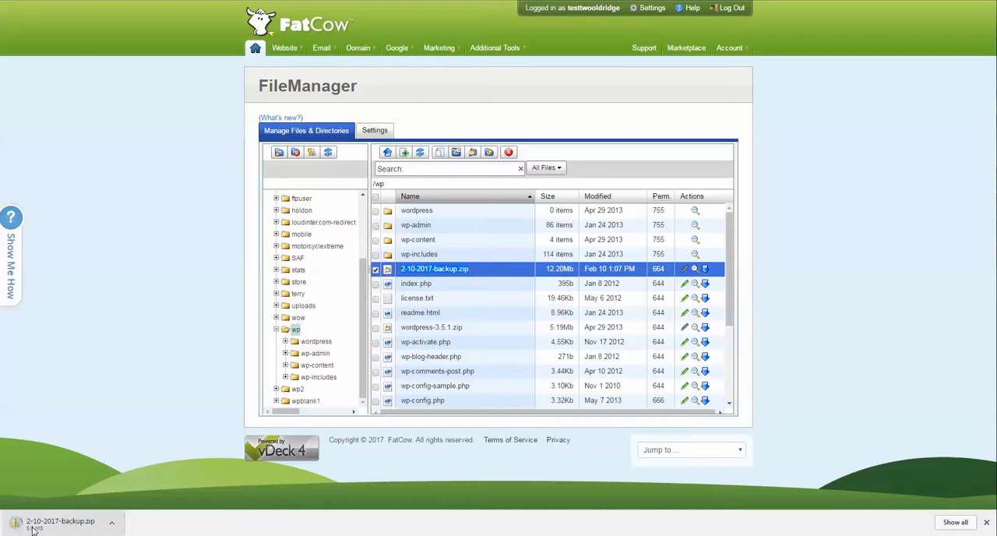
Cancel the 2-10-2017-backup.zip download and dismiss the browser's downloads bar.
{"action": "left_click", "coordinate": [111, 523]}
{"action": "left_click", "coordinate": [123, 507]}
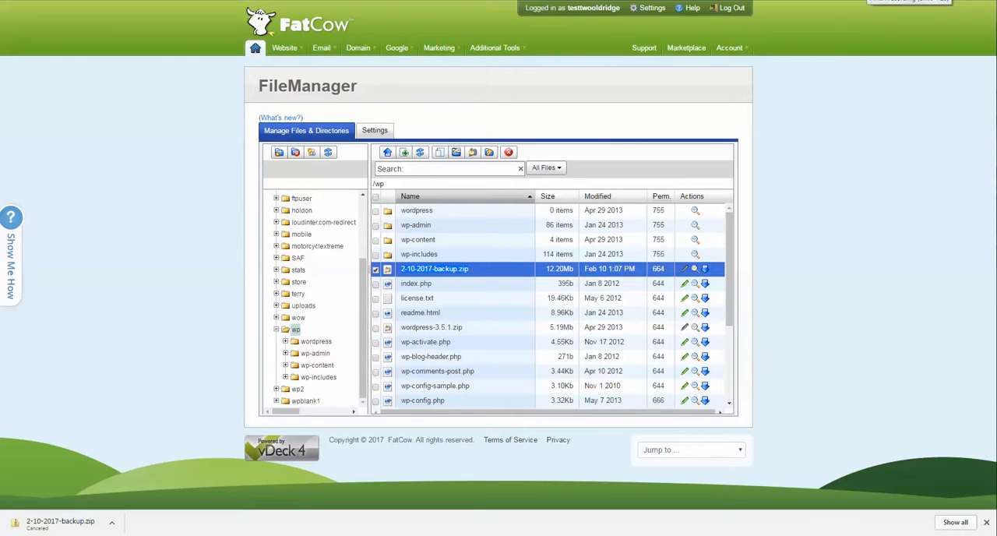
{"action": "left_click", "coordinate": [987, 523]}
Return to the control panel home page from FileManager.
{"action": "mouse_move", "coordinate": [288, 52]}
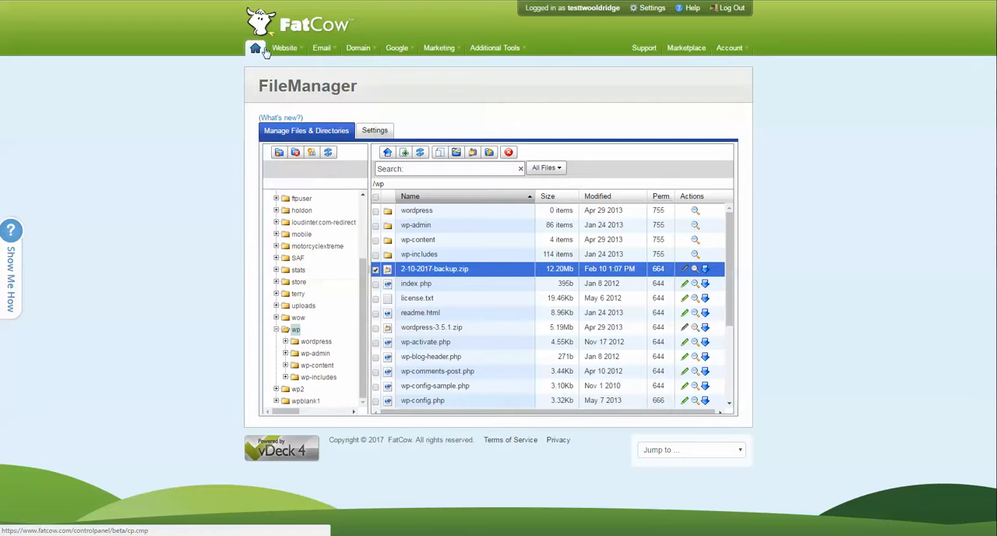
{"action": "left_click", "coordinate": [256, 51]}
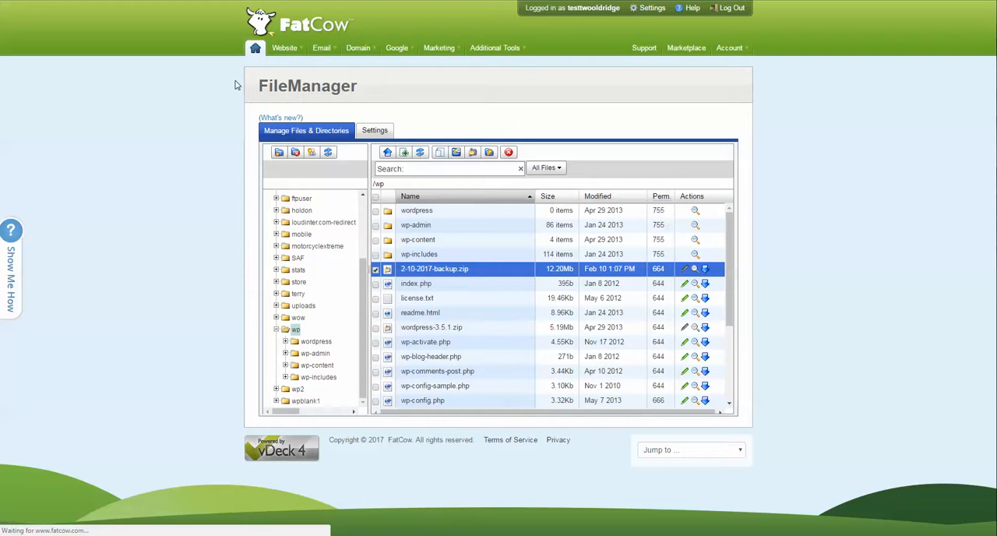